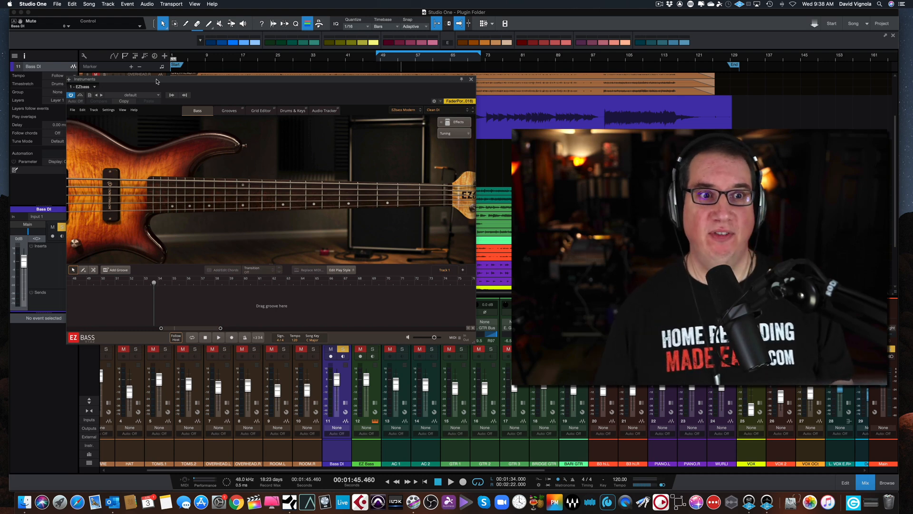
pyautogui.moveTo(160, 83); pyautogui.dragTo(161, 77)
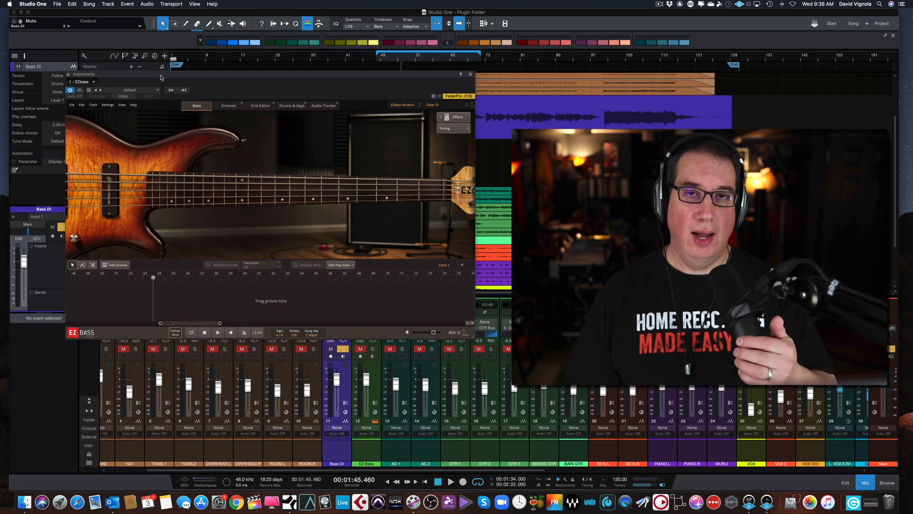
pyautogui.moveTo(160, 77); pyautogui.dragTo(164, 75)
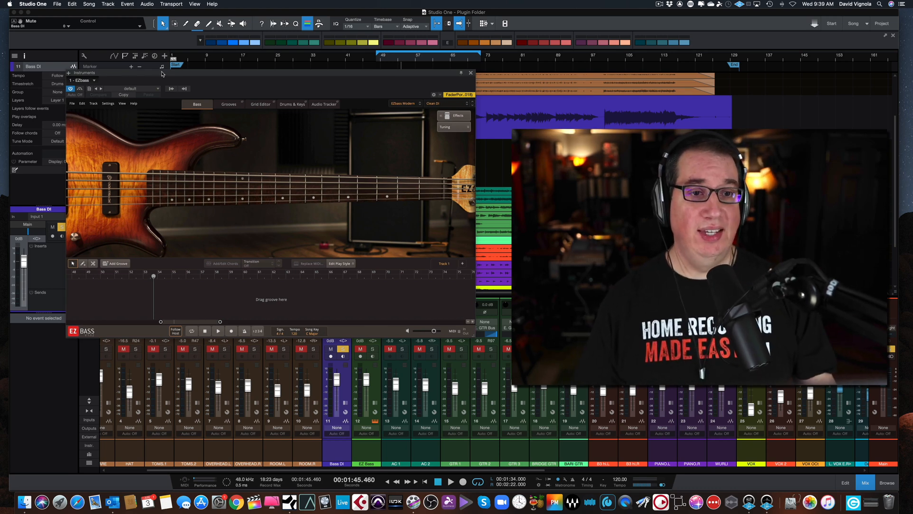
pyautogui.moveTo(162, 75); pyautogui.dragTo(162, 72)
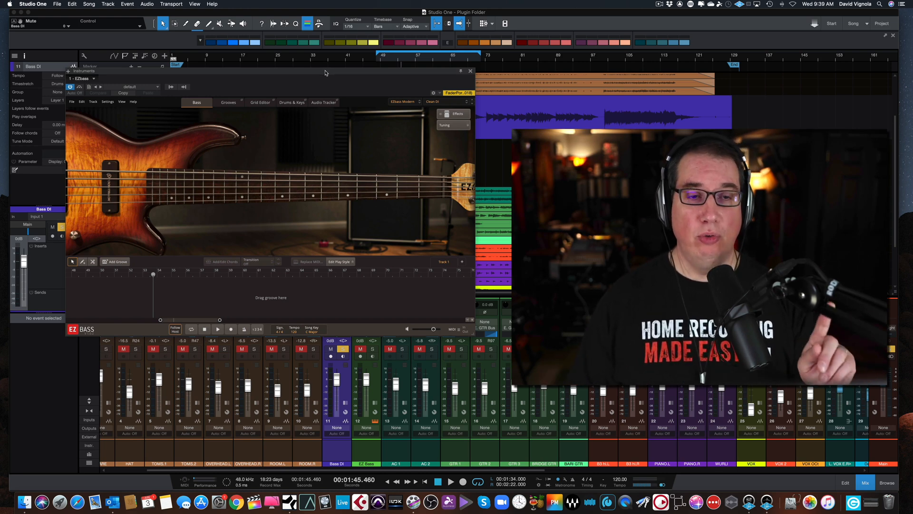
# - Close the EZbass window and take the Bass DI track out of solo and mute
pyautogui.click(471, 72)
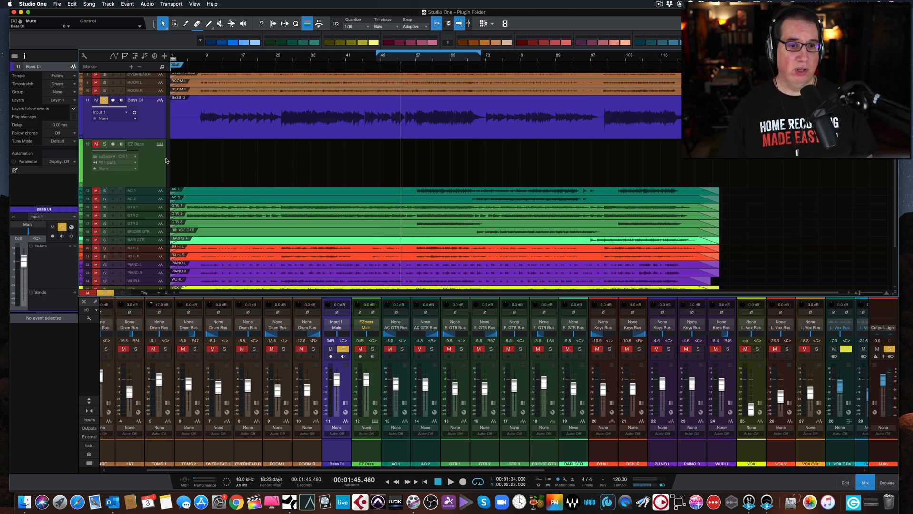
pyautogui.click(104, 101)
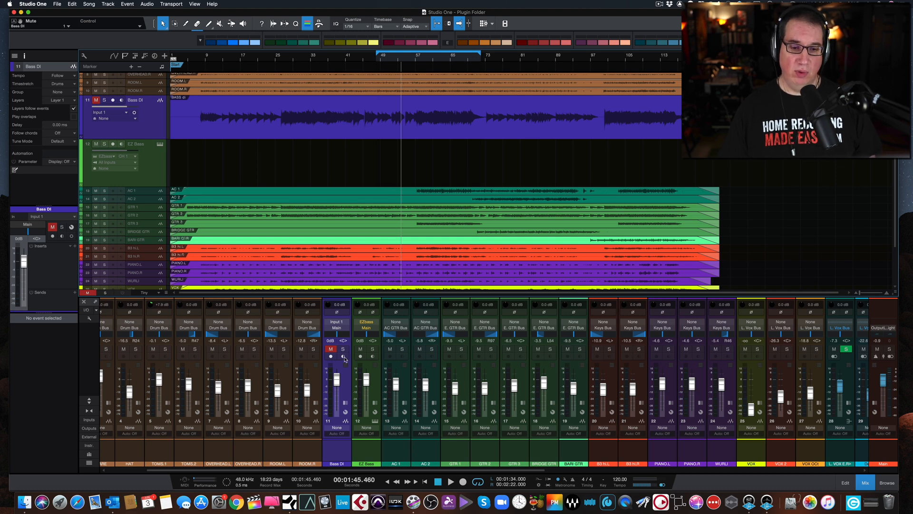
pyautogui.click(330, 349)
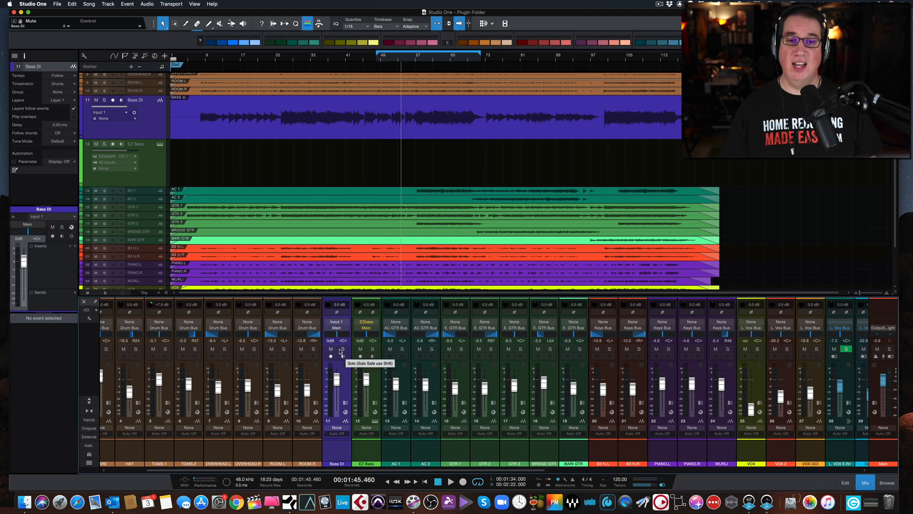
# - Play the song and compare the Bass DI track in the full mix with its soloed sound
pyautogui.press('space')
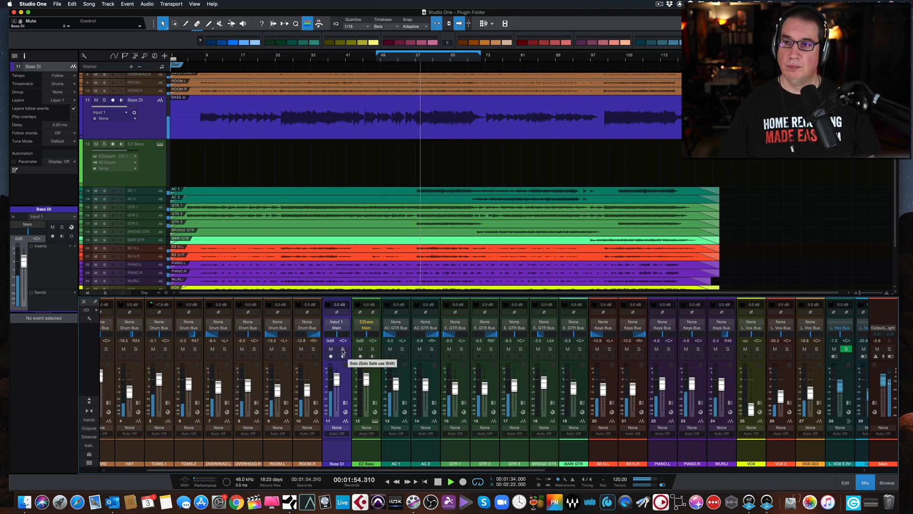
pyautogui.click(343, 350)
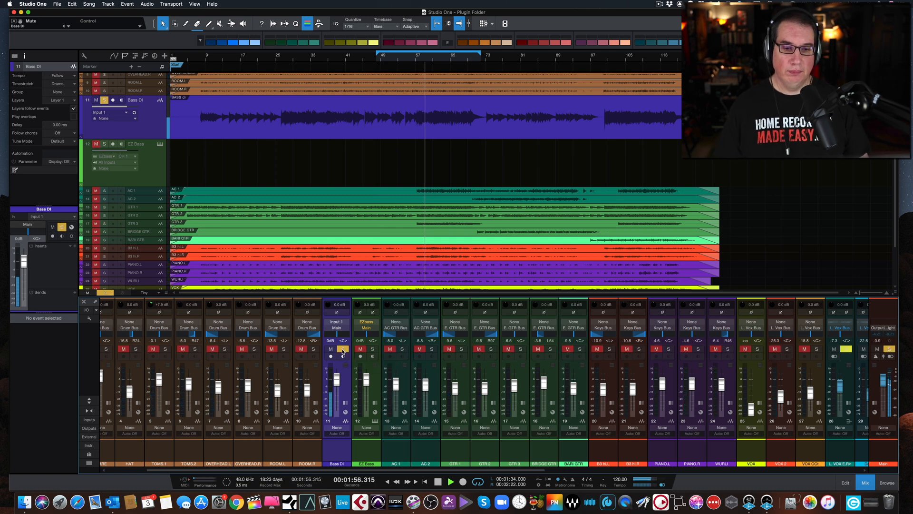
pyautogui.click(342, 350)
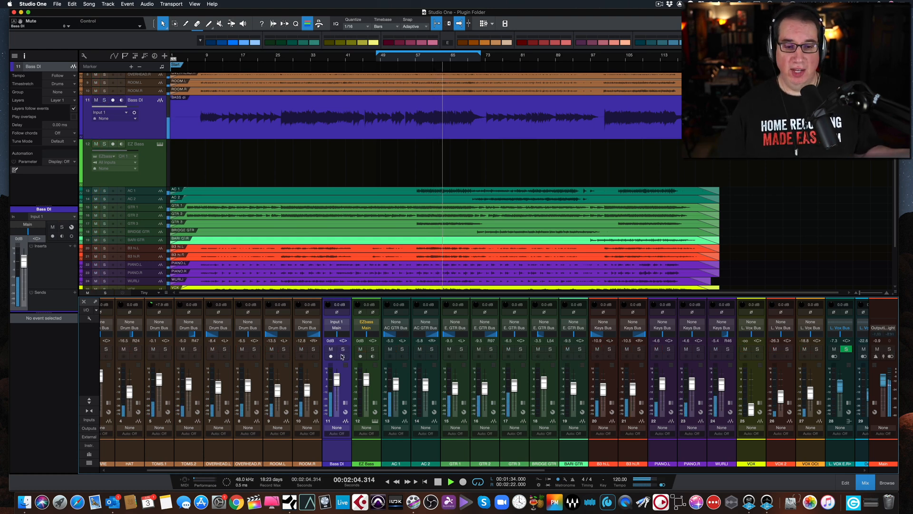
# - Raise the Bass DI fader to +1.0 dB and lower the AC 1 fader to -6.5 dB
pyautogui.moveTo(337, 380); pyautogui.dragTo(337, 379)
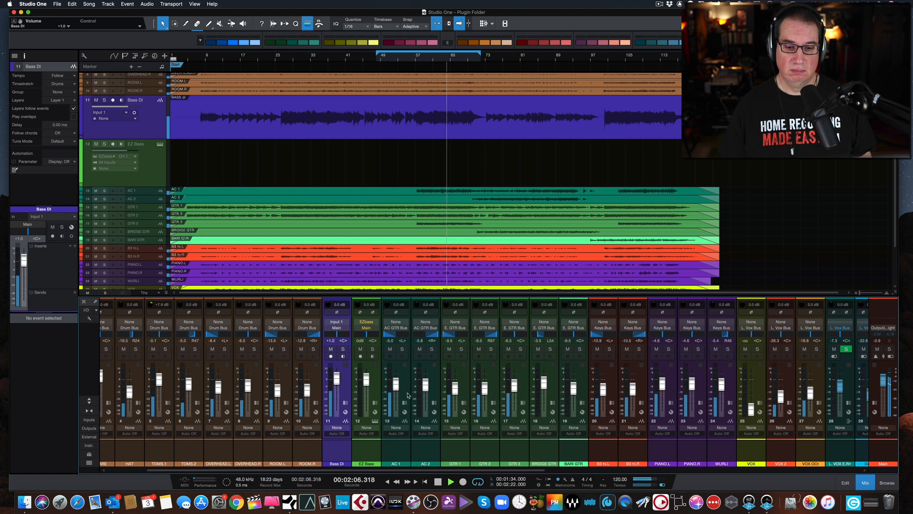
pyautogui.moveTo(396, 383); pyautogui.dragTo(395, 385)
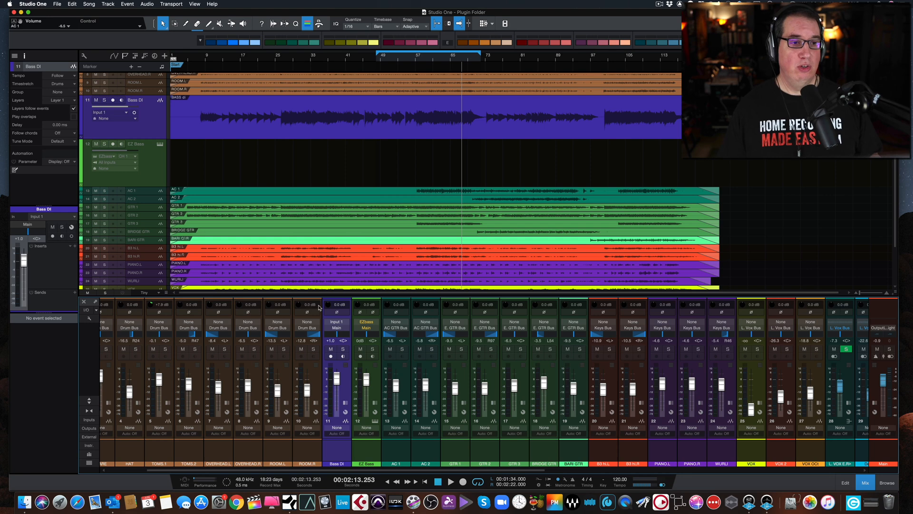
# - Open the EZbass instrument from the EZ Bass track and display its Audio Tracker
pyautogui.click(153, 167)
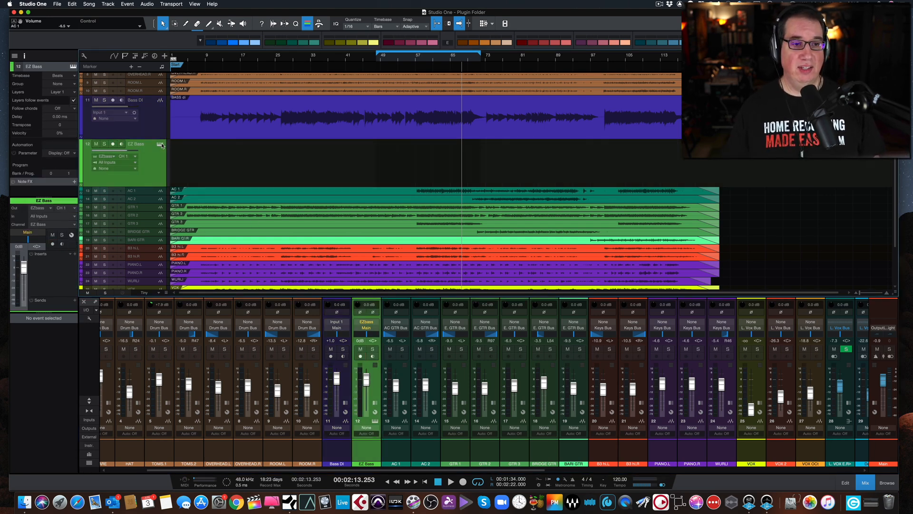
pyautogui.click(160, 144)
pyautogui.moveTo(292, 71); pyautogui.dragTo(343, 68)
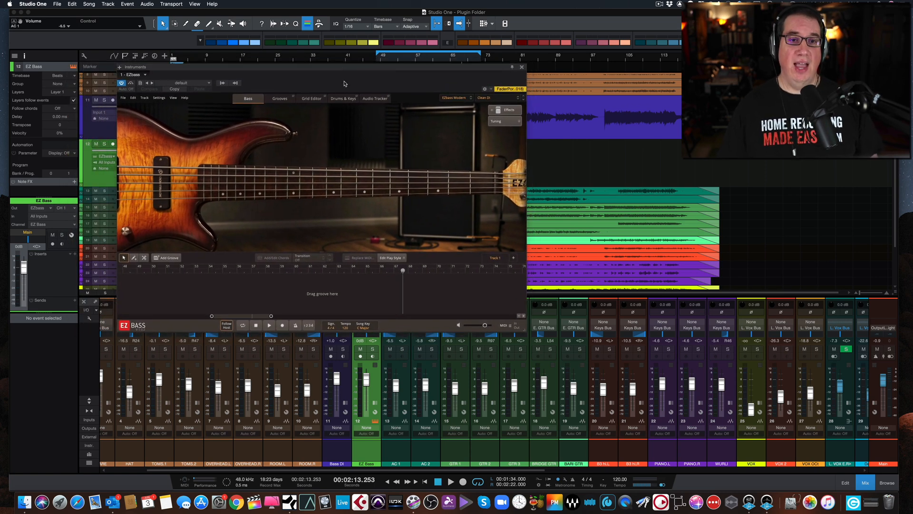
pyautogui.click(372, 99)
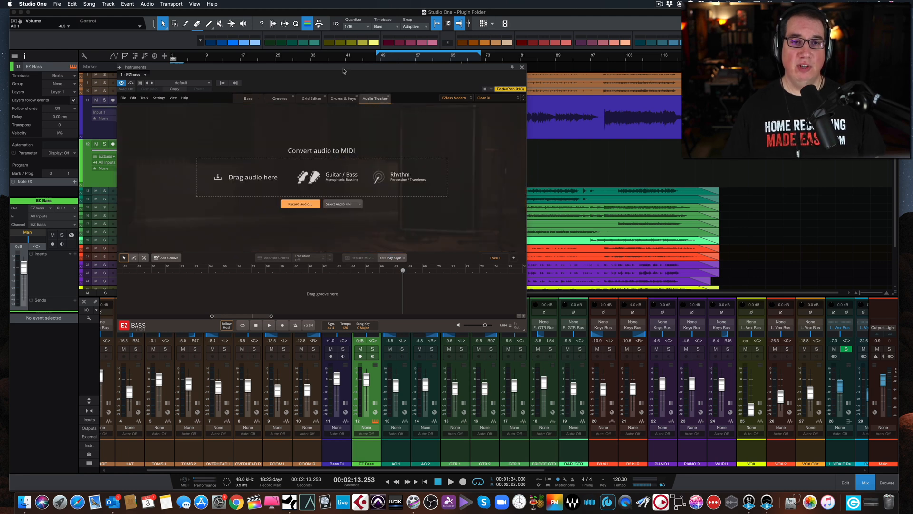
pyautogui.moveTo(343, 72); pyautogui.dragTo(340, 85)
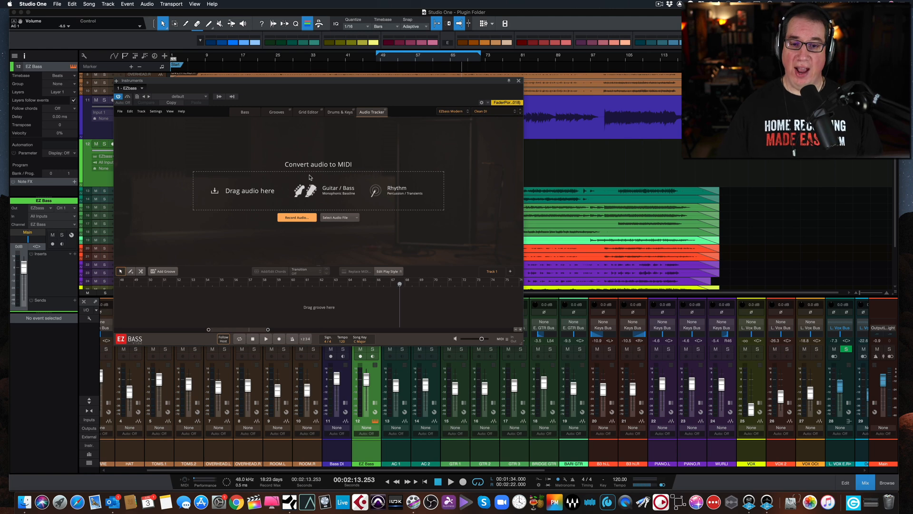
# - Load BASS di.wav into the Guitar / Bass tracker and convert it as Bass Audio to MIDI at 120 BPM with all additional articulations
pyautogui.click(889, 483)
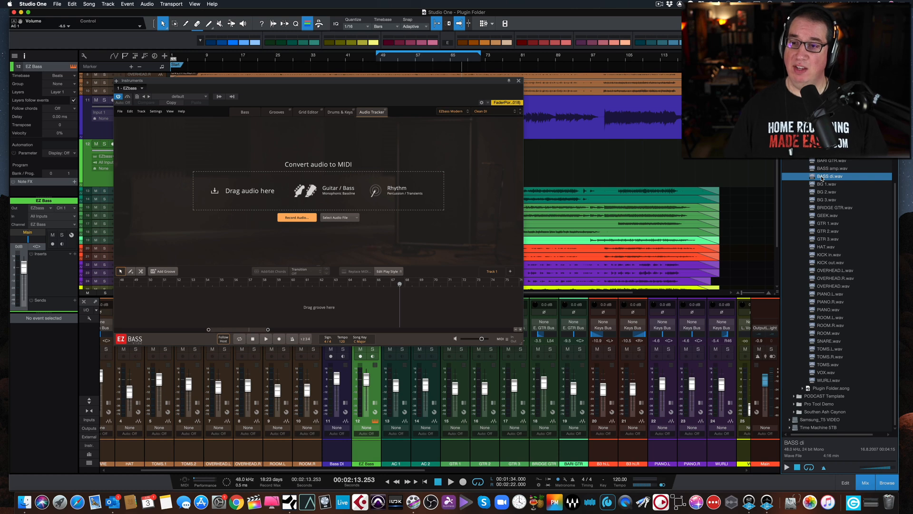
pyautogui.moveTo(817, 178); pyautogui.dragTo(327, 189)
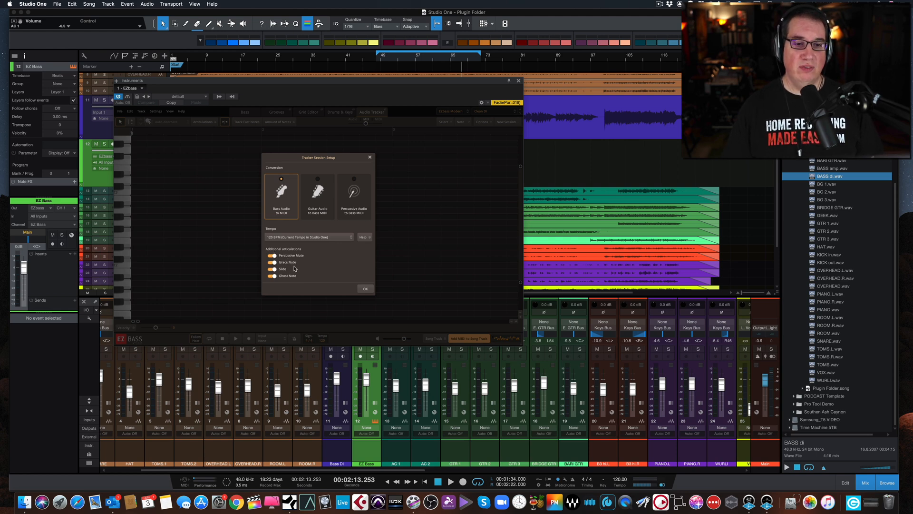
pyautogui.click(364, 290)
pyautogui.moveTo(375, 84); pyautogui.dragTo(379, 84)
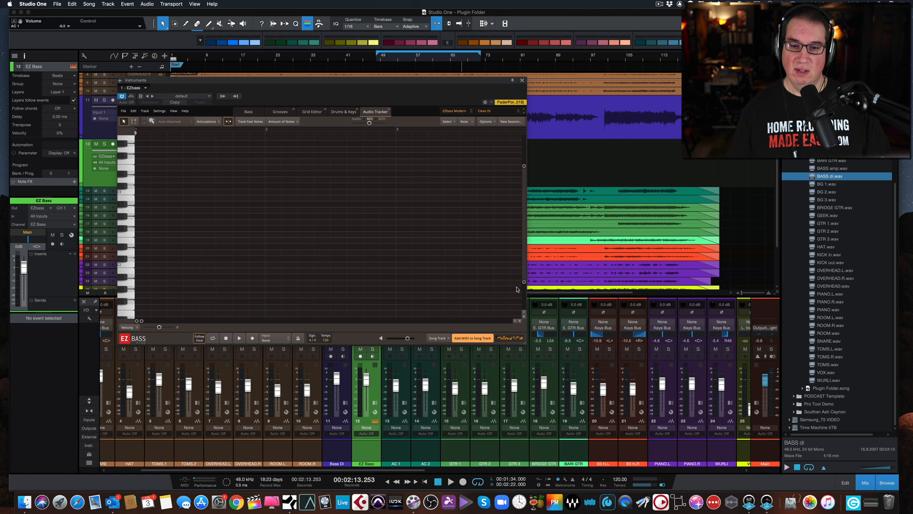
pyautogui.scroll(-3, 456, 284)
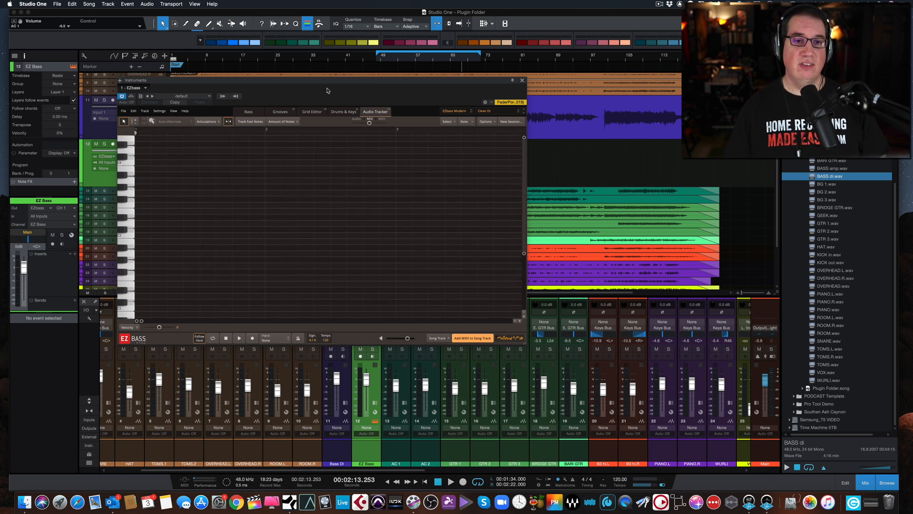
pyautogui.moveTo(326, 84); pyautogui.dragTo(333, 94)
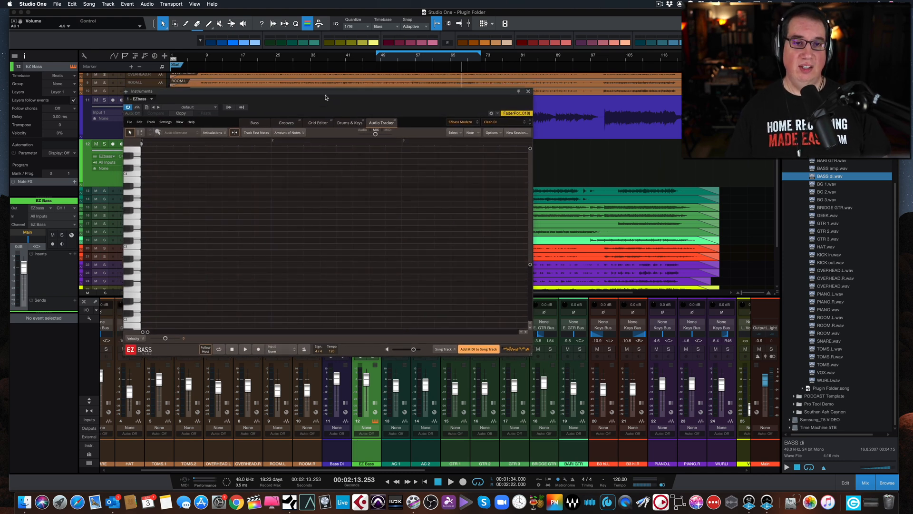
pyautogui.moveTo(325, 95); pyautogui.dragTo(318, 72)
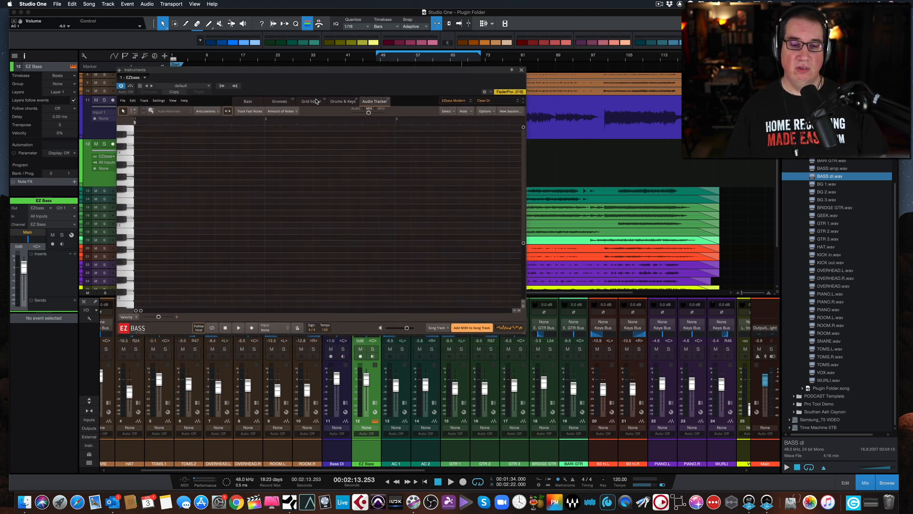
# - Play the tracked bass line with the EZ Bass track soloed, and mute the Bass DI track
pyautogui.click(373, 351)
pyautogui.press('space')
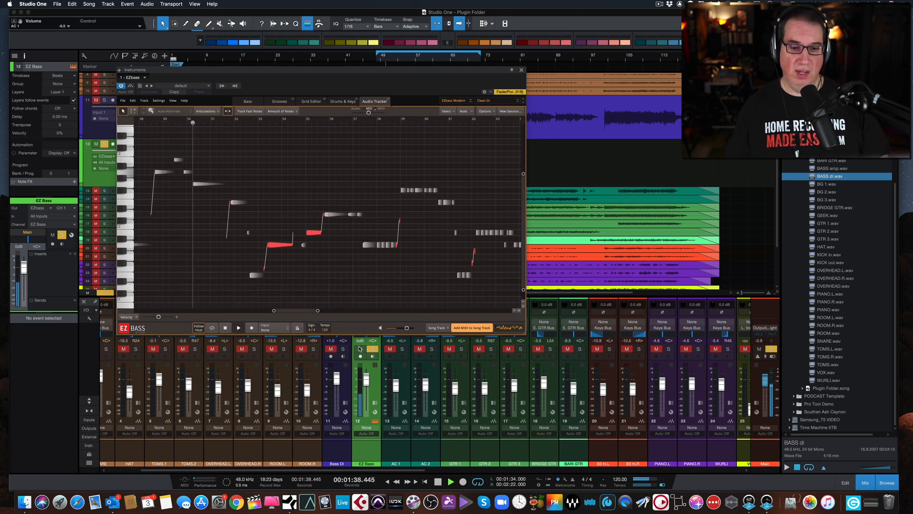
pyautogui.click(332, 351)
pyautogui.click(331, 349)
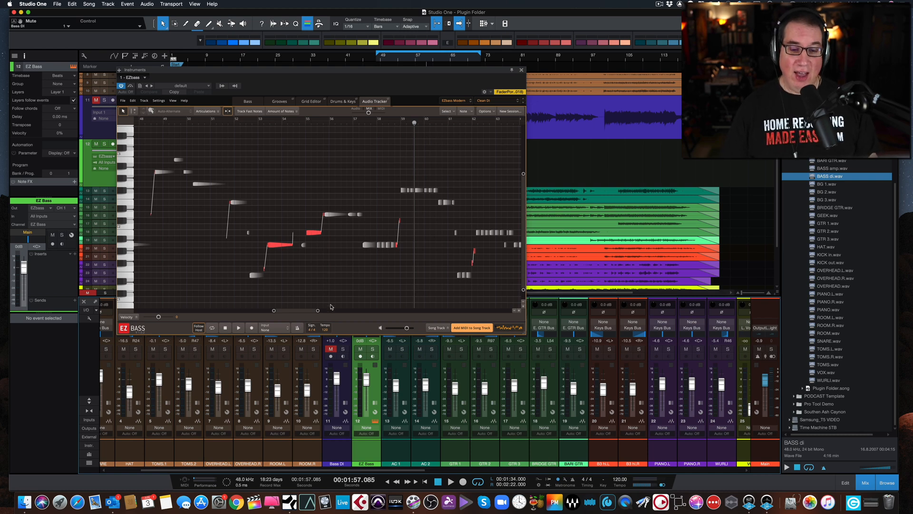
# - Solo and play the EZ Bass track to compare the converted MIDI part with the original Bass DI recording
pyautogui.click(372, 350)
pyautogui.press('space')
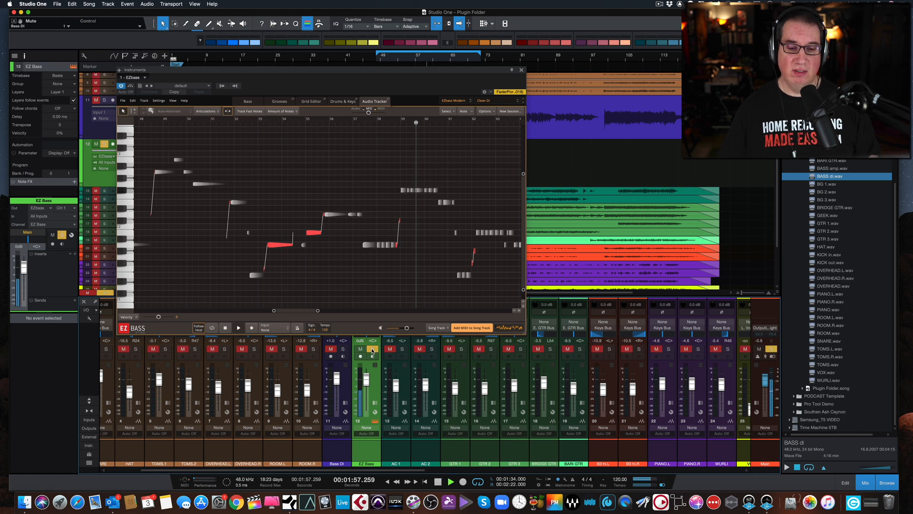
pyautogui.press('space')
pyautogui.click(343, 350)
pyautogui.click(360, 350)
pyautogui.press('space')
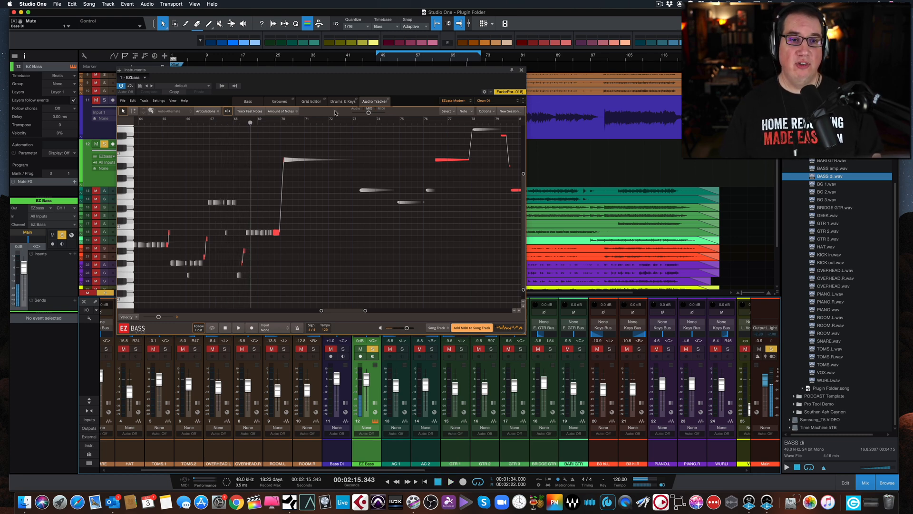
# - Audition the tracked line with the EZbass Vintage instrument and switch back to EZbass Modern
pyautogui.click(247, 102)
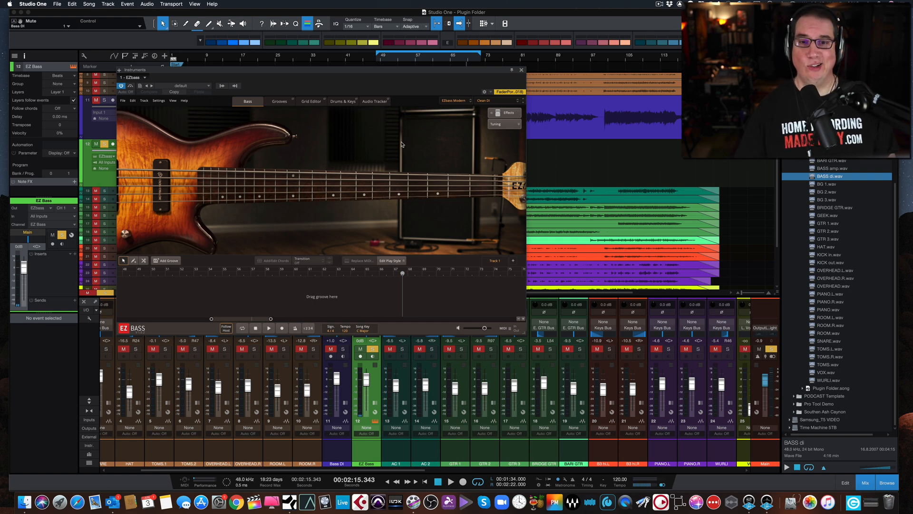
pyautogui.click(455, 102)
pyautogui.click(452, 116)
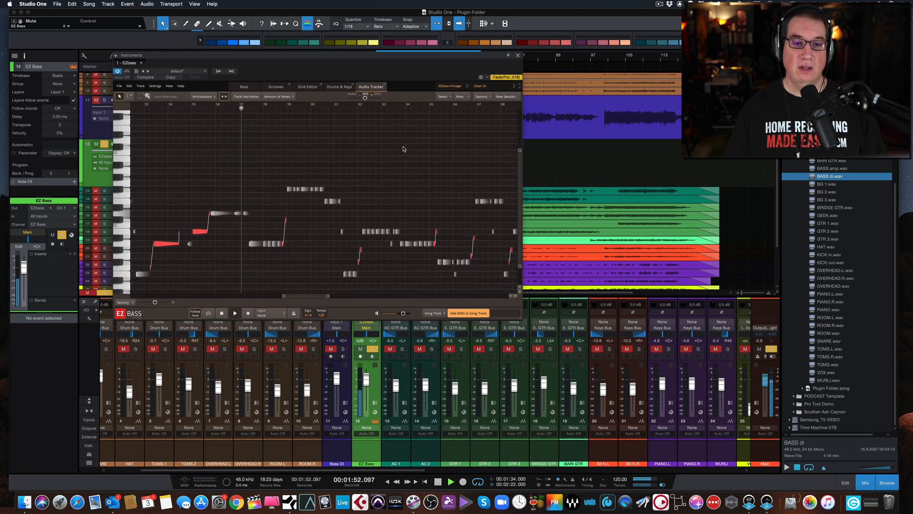
pyautogui.click(452, 91)
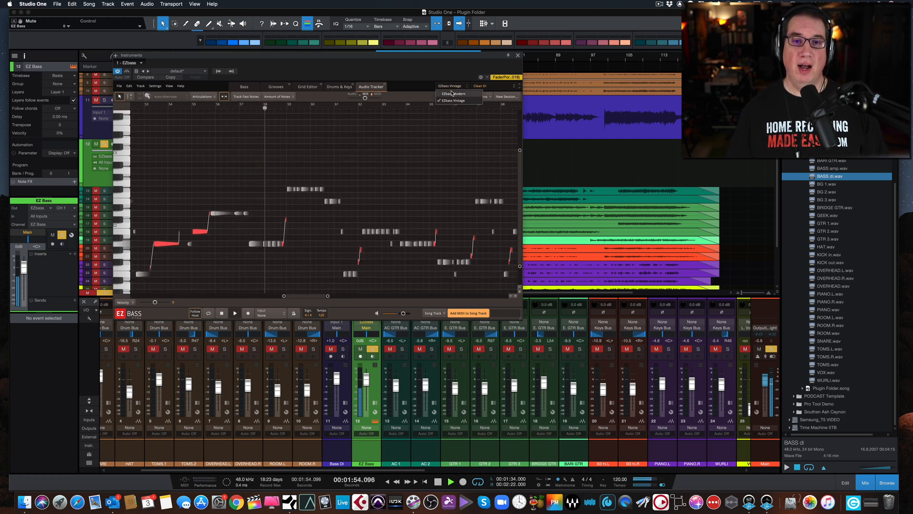
pyautogui.click(452, 93)
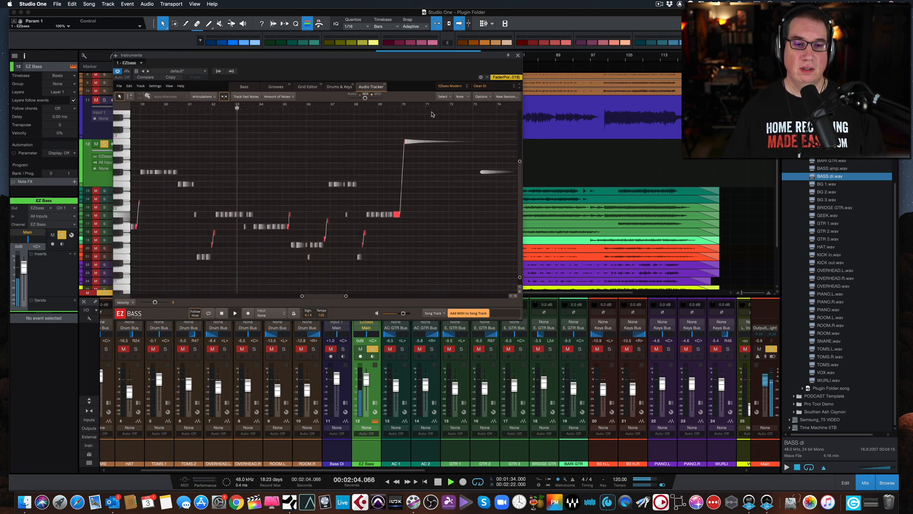
# - Audition the Deep Amp and Distorted Metal finger presets on the tracked line during playback
pyautogui.click(504, 86)
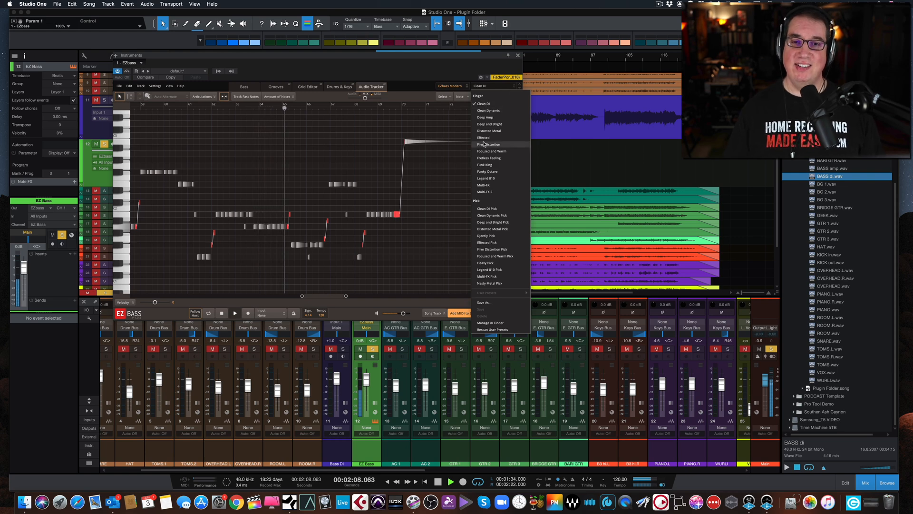
pyautogui.click(485, 118)
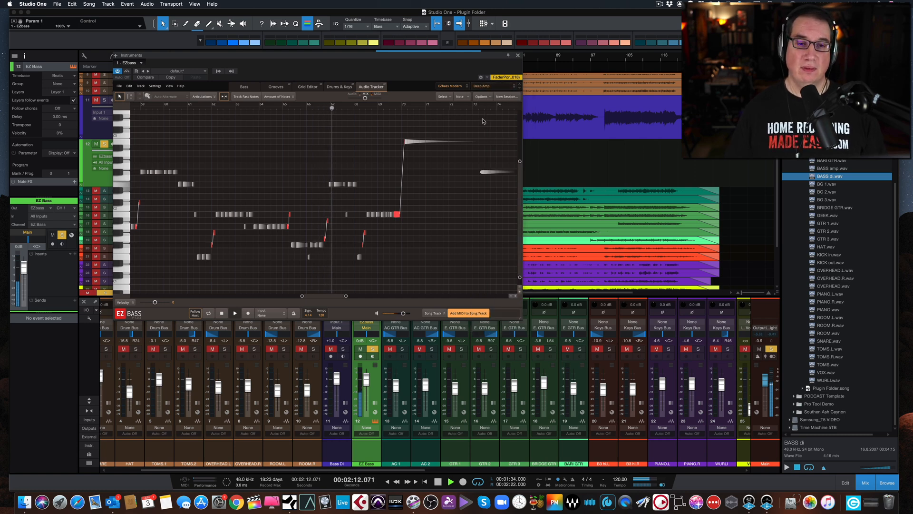
pyautogui.click(495, 88)
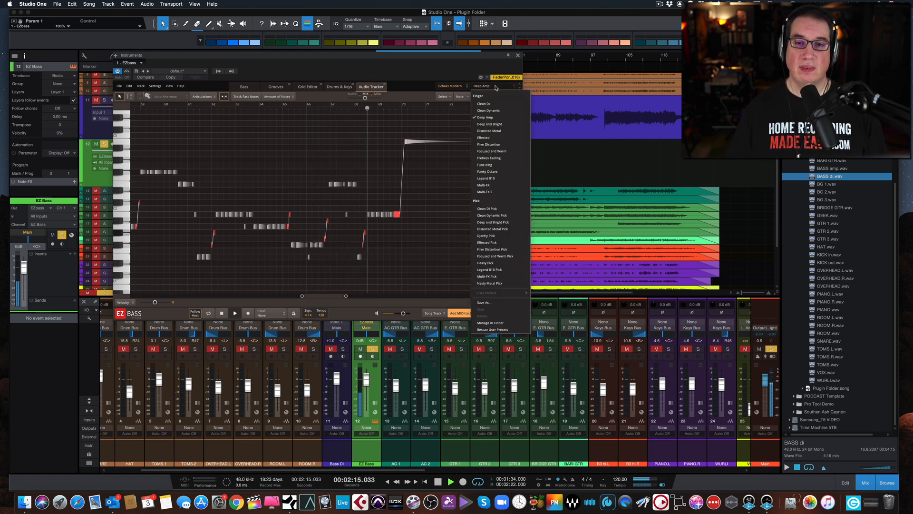
pyautogui.click(490, 131)
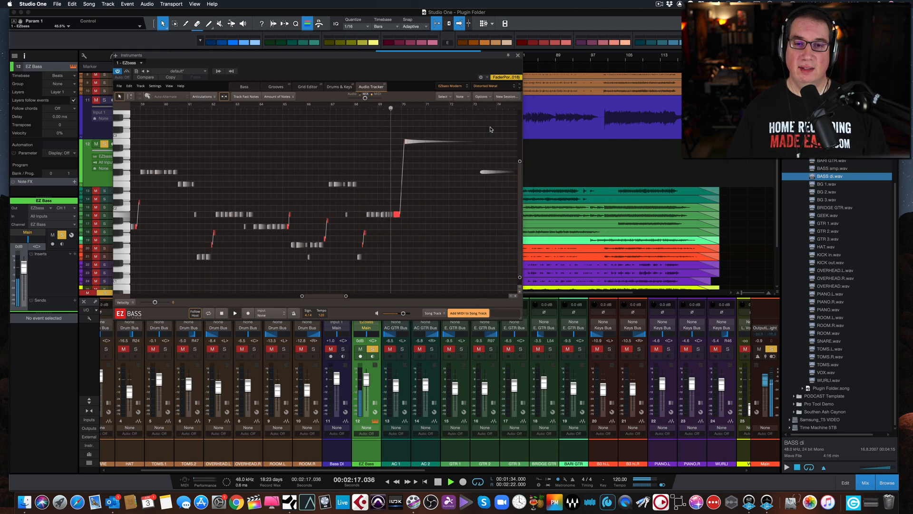
# - Set the EZbass Modern sound to the Deep and Bright finger preset
pyautogui.click(494, 87)
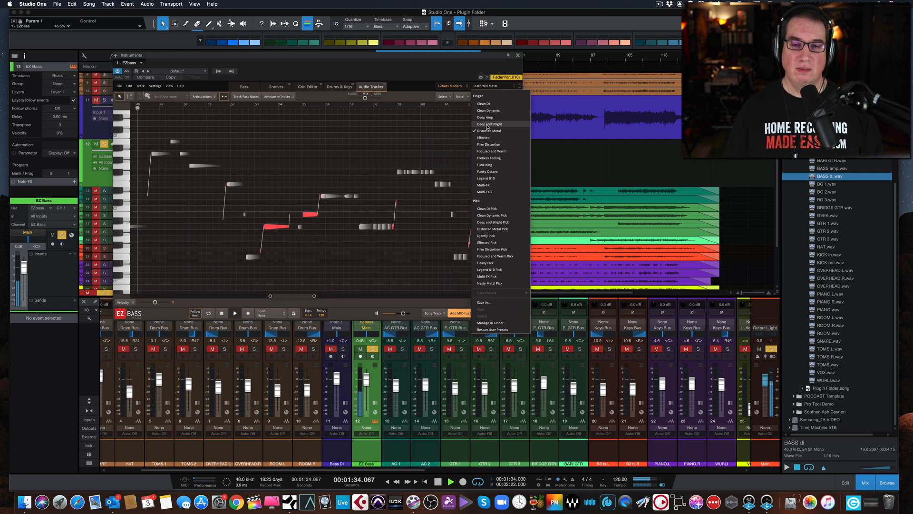
pyautogui.click(488, 124)
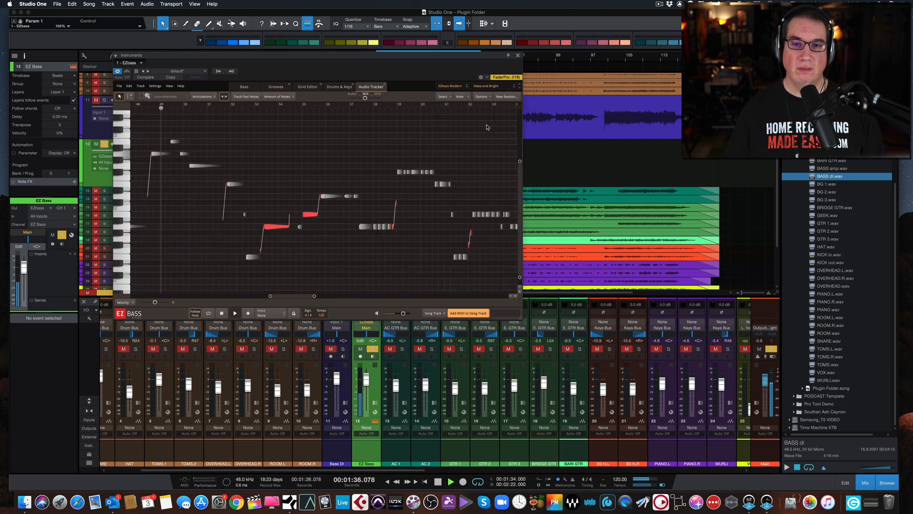
# - Audition the Fretless Feeling finger preset on the tracked bass line during playback
pyautogui.click(488, 86)
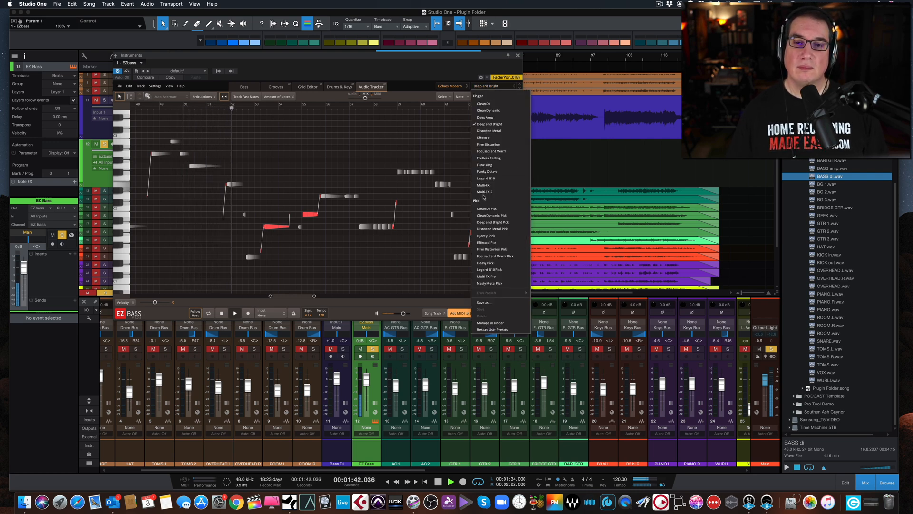
pyautogui.click(486, 160)
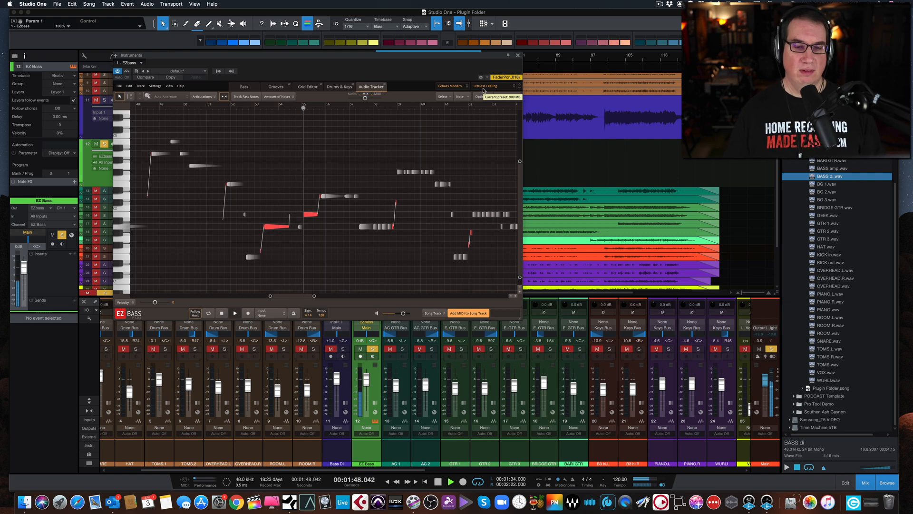
# - Switch the instrument to EZbass Vintage and choose the Mid Scoop finger preset for the tracked line
pyautogui.click(454, 86)
pyautogui.click(455, 94)
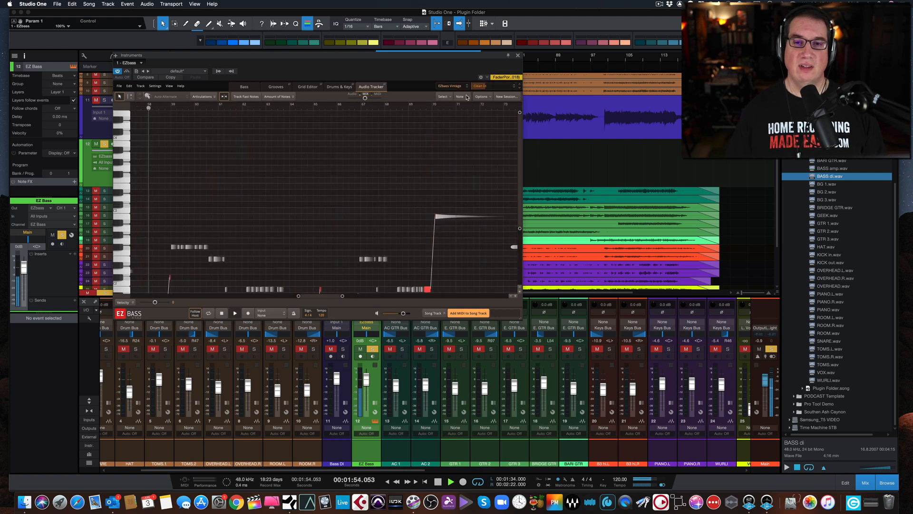
pyautogui.click(499, 87)
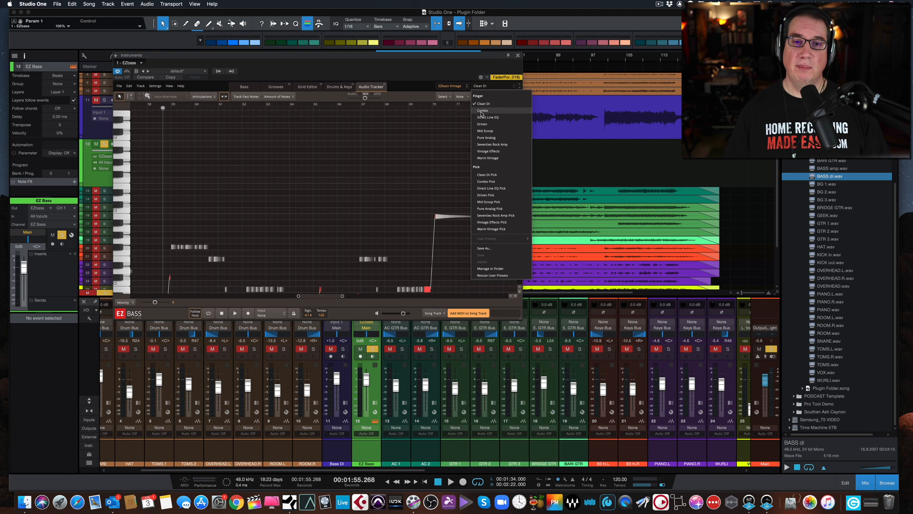
pyautogui.click(484, 131)
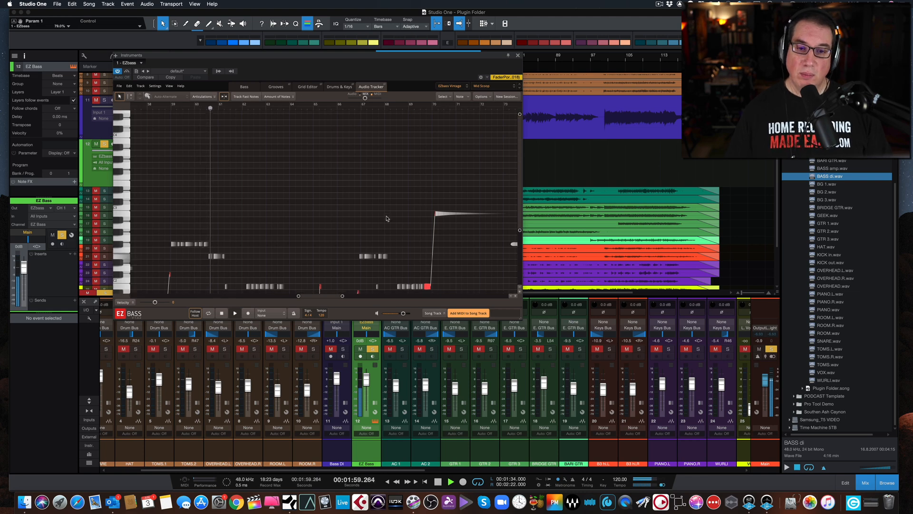
# - Unsolo the EZ Bass track to hear it in the full mix and set its volume to -1.3 dB
pyautogui.scroll(-4, 387, 218)
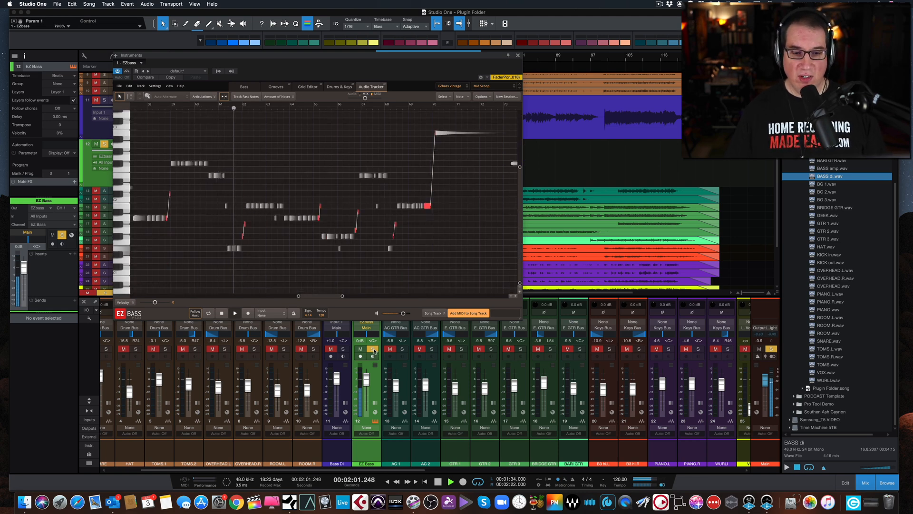
pyautogui.click(374, 351)
pyautogui.moveTo(366, 379); pyautogui.dragTo(365, 385)
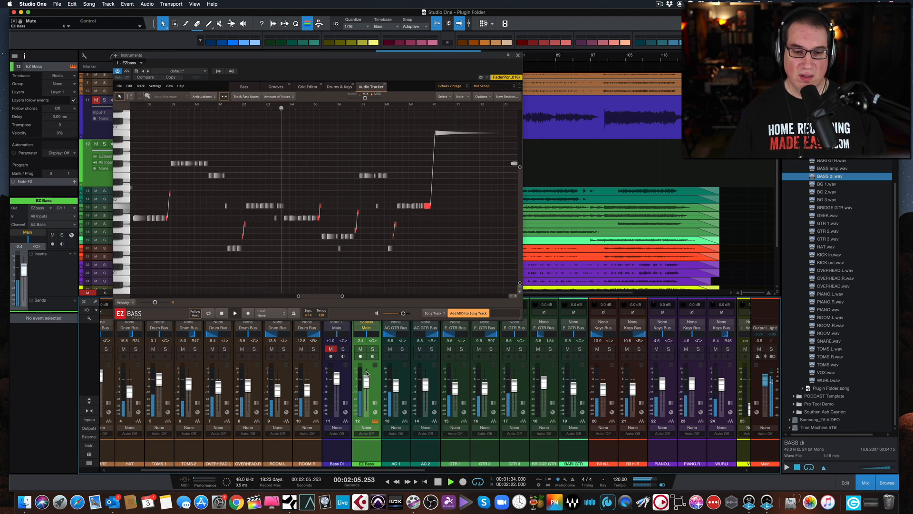
pyautogui.moveTo(367, 374); pyautogui.dragTo(366, 370)
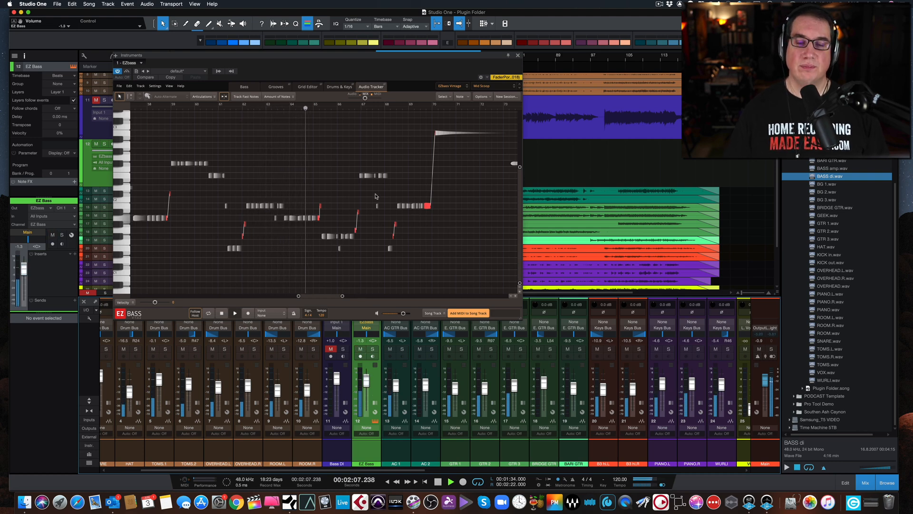
# - Set the EZbass Vintage sound to the Mid Scoop Pick preset, listen to it in the mix and stop playback
pyautogui.click(486, 88)
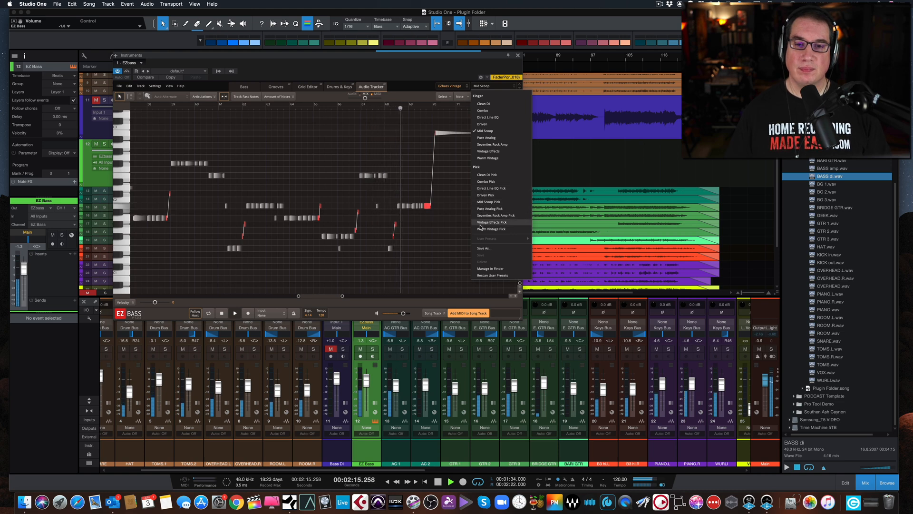
pyautogui.click(484, 203)
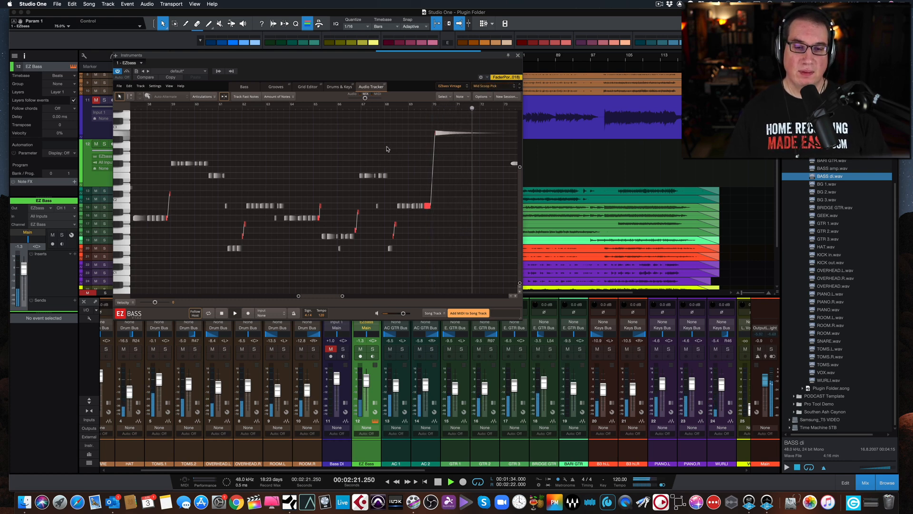
pyautogui.press('space')
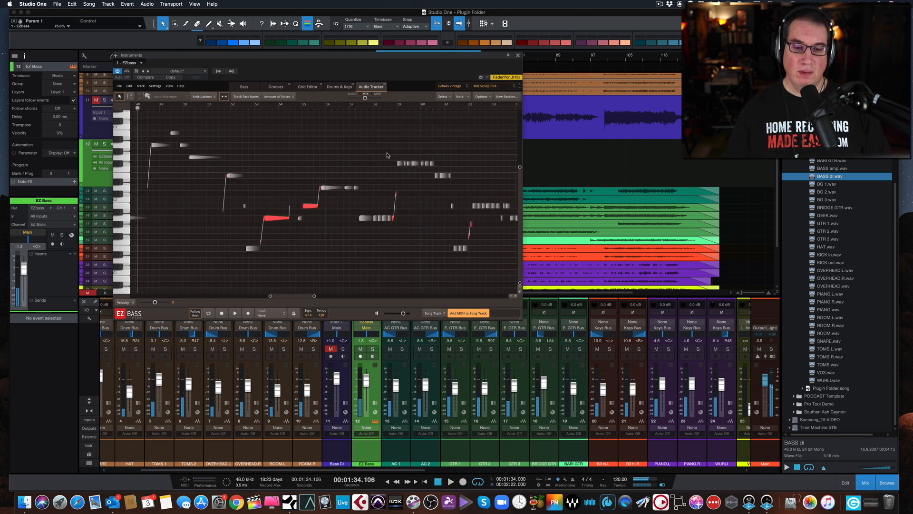
# - Solo the EZ Bass track and play a short passage to hear the picked tone on its own
pyautogui.click(373, 349)
pyautogui.press('space')
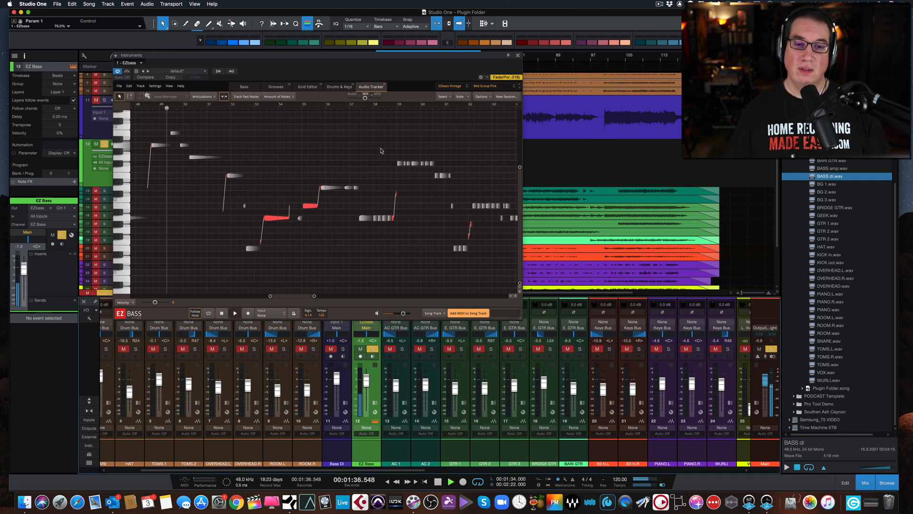
pyautogui.press('space')
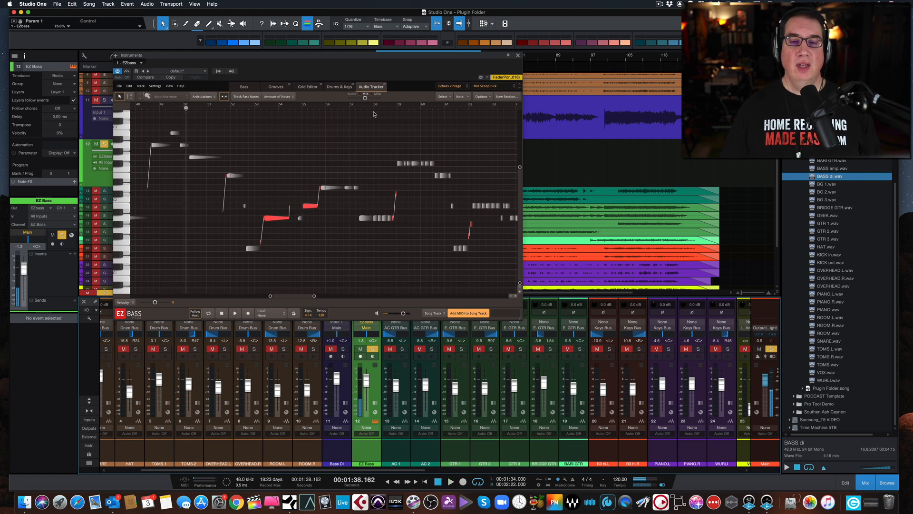
pyautogui.moveTo(317, 60); pyautogui.dragTo(312, 57)
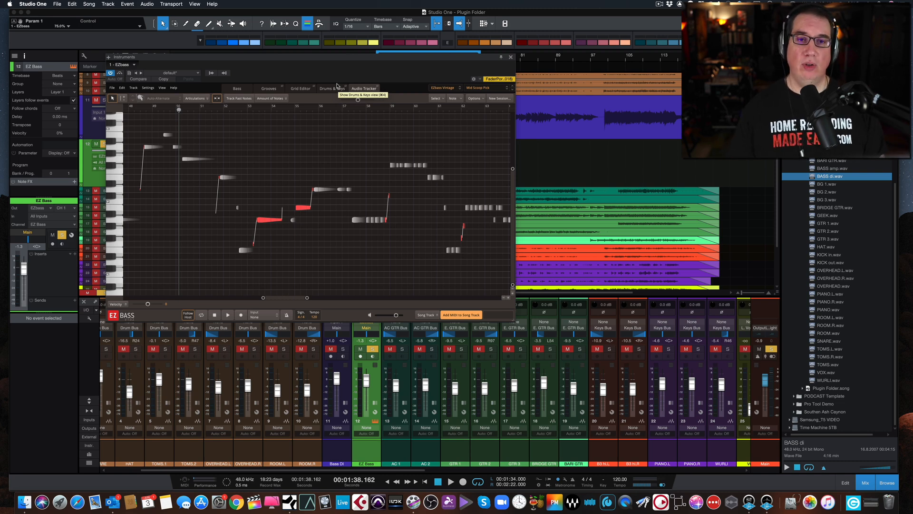
pyautogui.moveTo(339, 58); pyautogui.dragTo(342, 63)
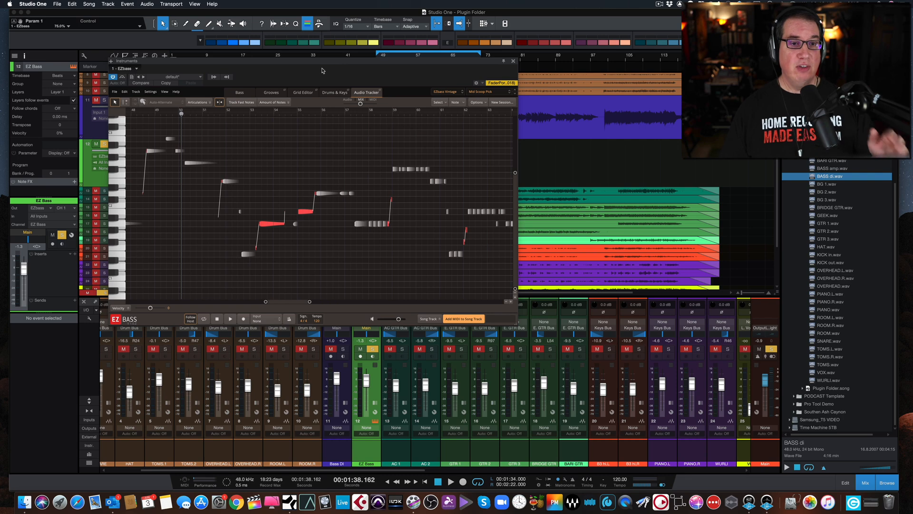
# - Compare EZbass's Bass view with the Audio Tracker view, ending on the Bass view, and reposition the plug-in window
pyautogui.click(247, 95)
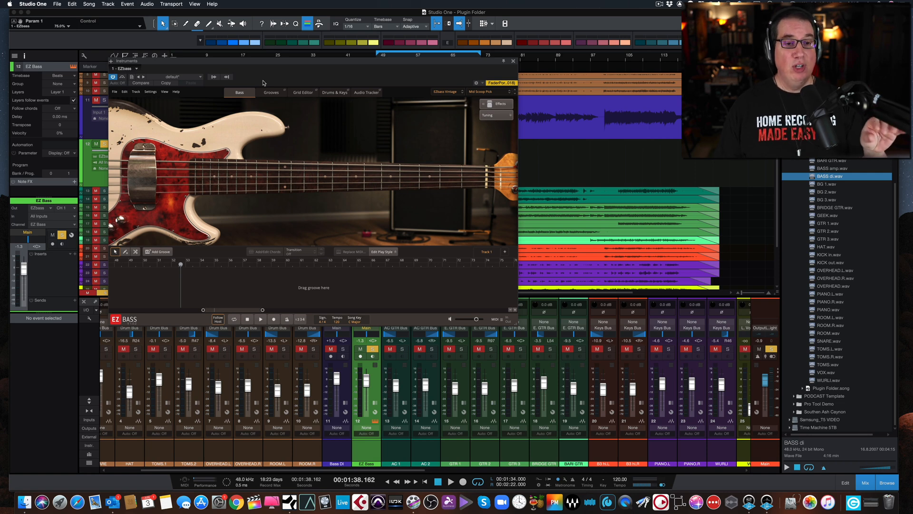
pyautogui.click(359, 91)
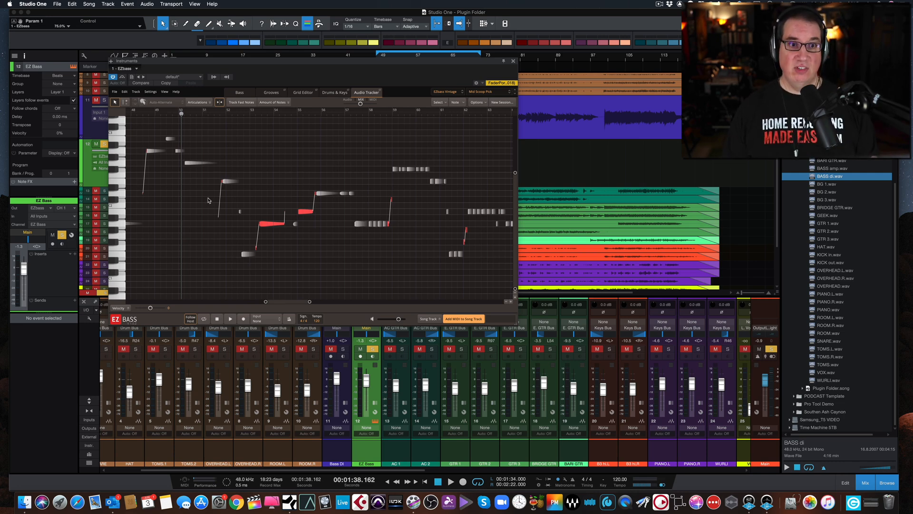
pyautogui.click(237, 93)
pyautogui.moveTo(246, 61); pyautogui.dragTo(207, 94)
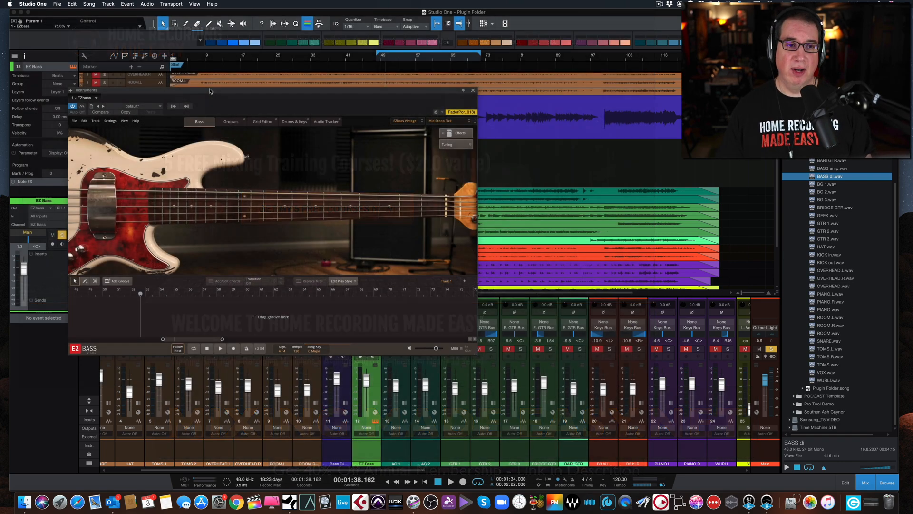
pyautogui.moveTo(212, 94); pyautogui.dragTo(216, 88)
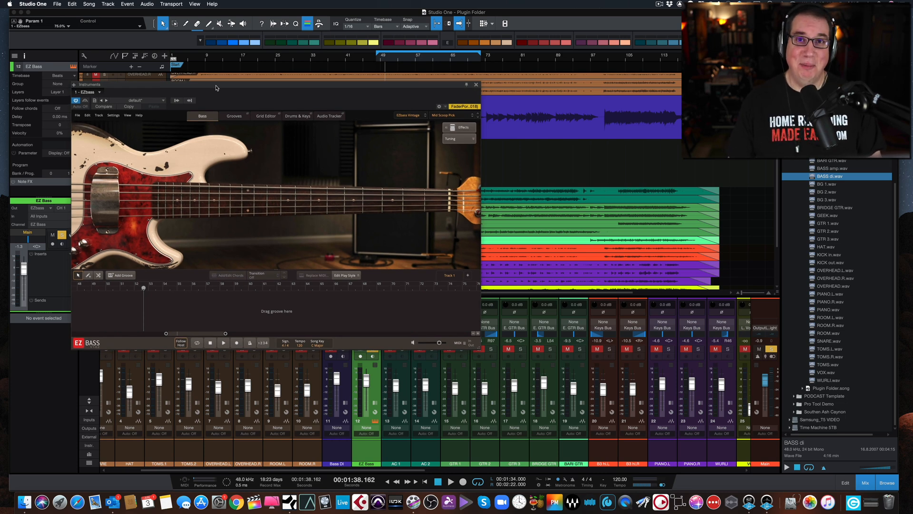